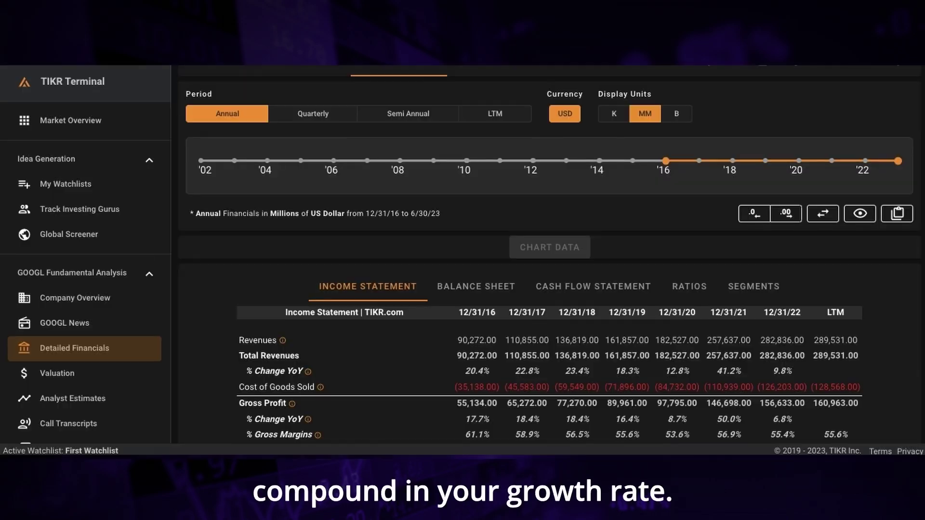
- Calculate the gross profit's compound annual growth rate in the CAGR calculator from 65 to 156 over 5 periods
scroll(545, 278, "down", 2)
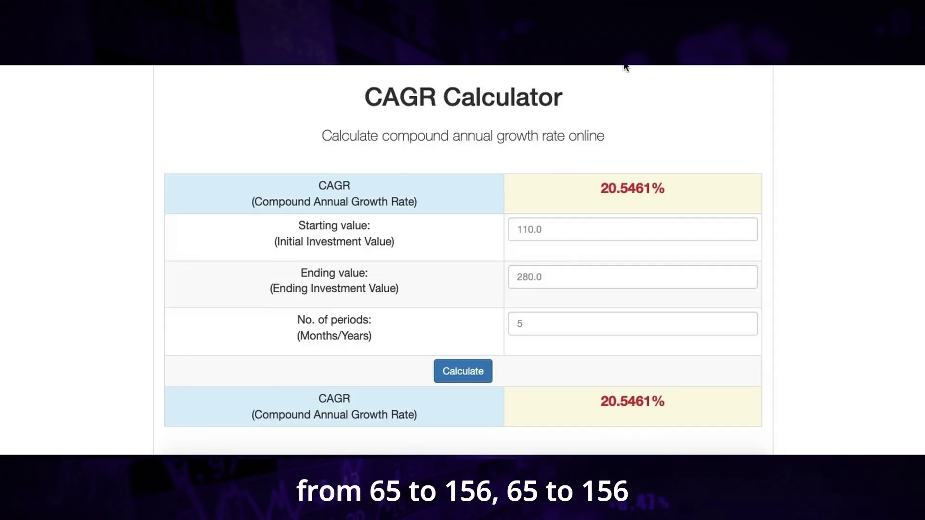
left_click(535, 227)
type("65")
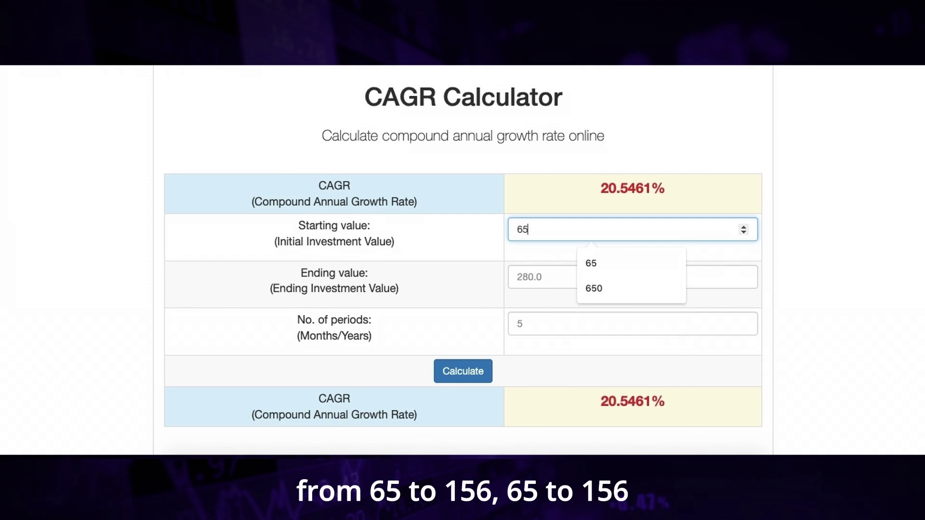
left_click(533, 268)
type("156")
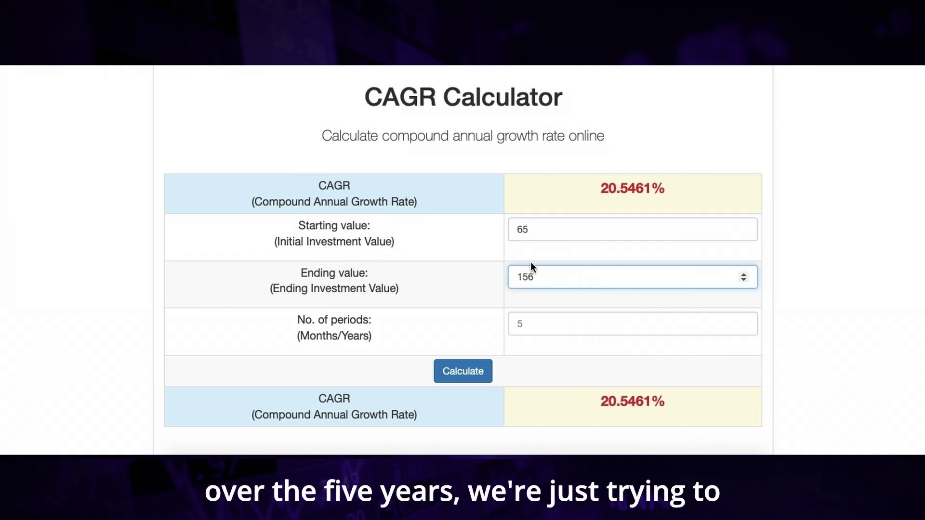
left_click(535, 316)
type("5")
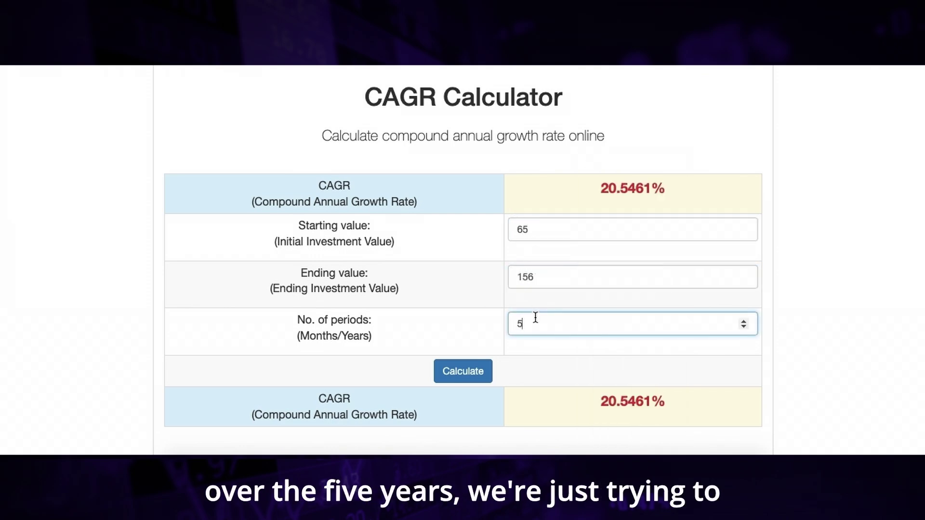
left_click(481, 365)
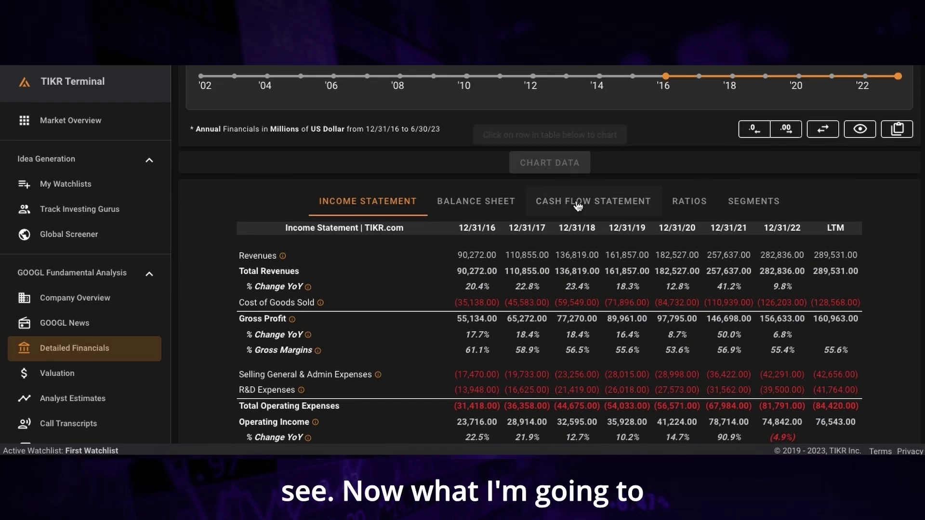
- Open Alphabet's cash flow statement in TIKR and examine the Cash from Operations row across the years
left_click(593, 202)
scroll(529, 249, "down", 5)
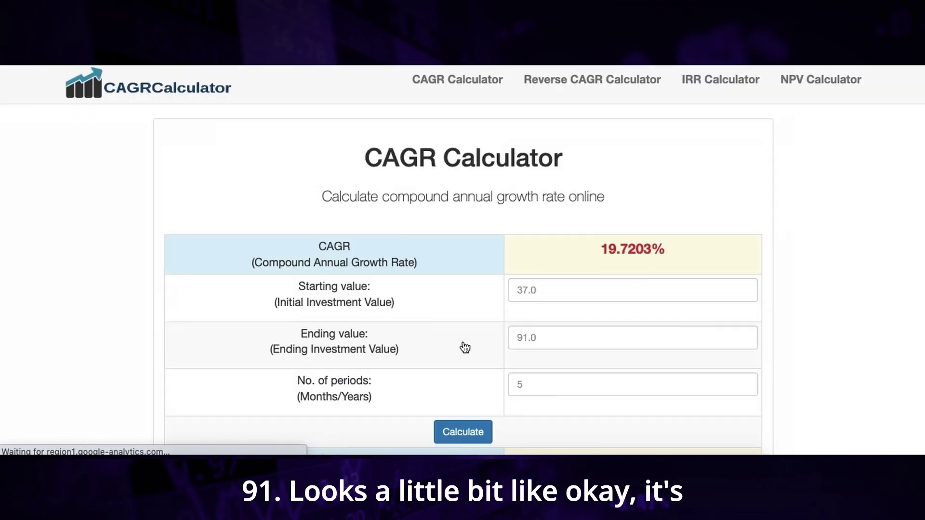
scroll(464, 347, "down", 3)
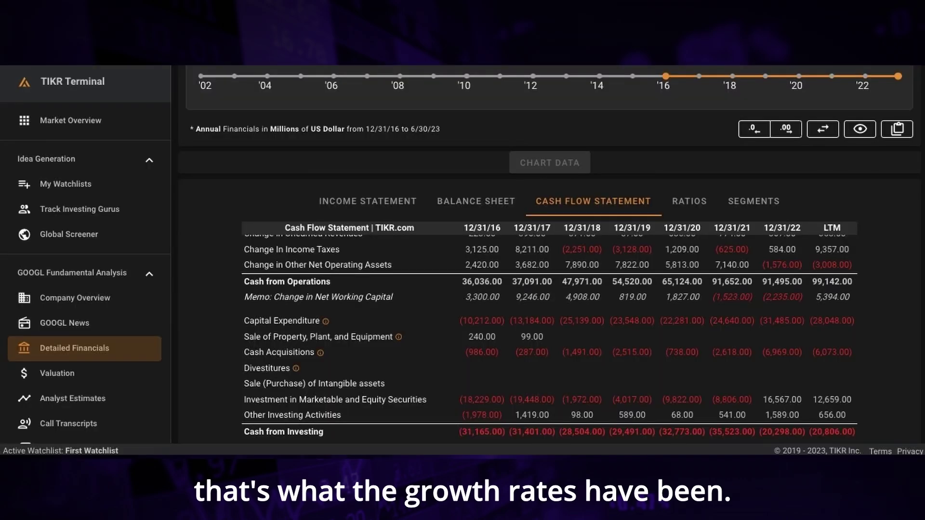
scroll(602, 266, "up", 3)
scroll(602, 264, "down", 3)
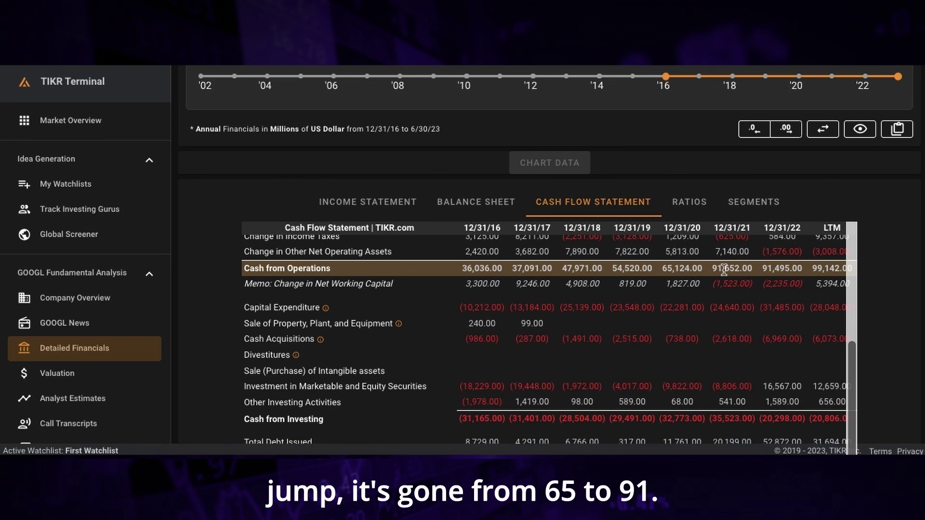
scroll(724, 270, "up", 1)
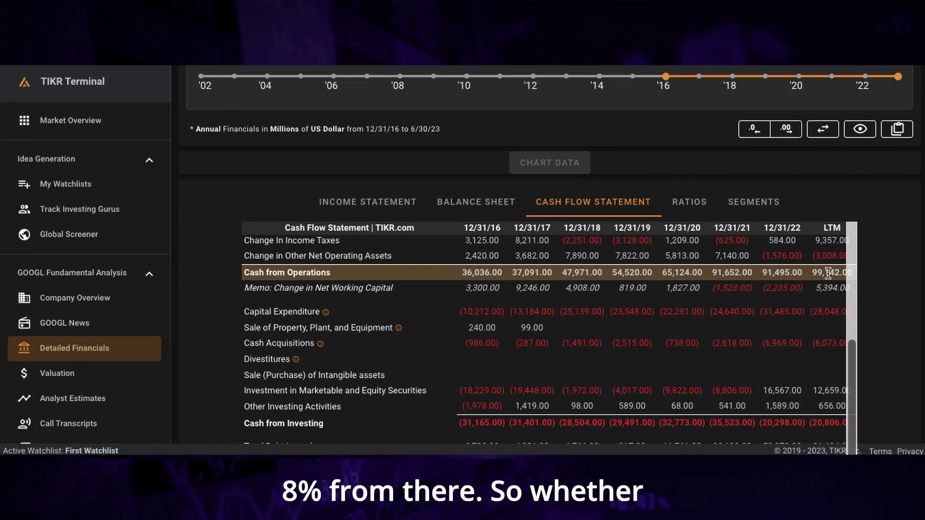
scroll(647, 300, "up", 1)
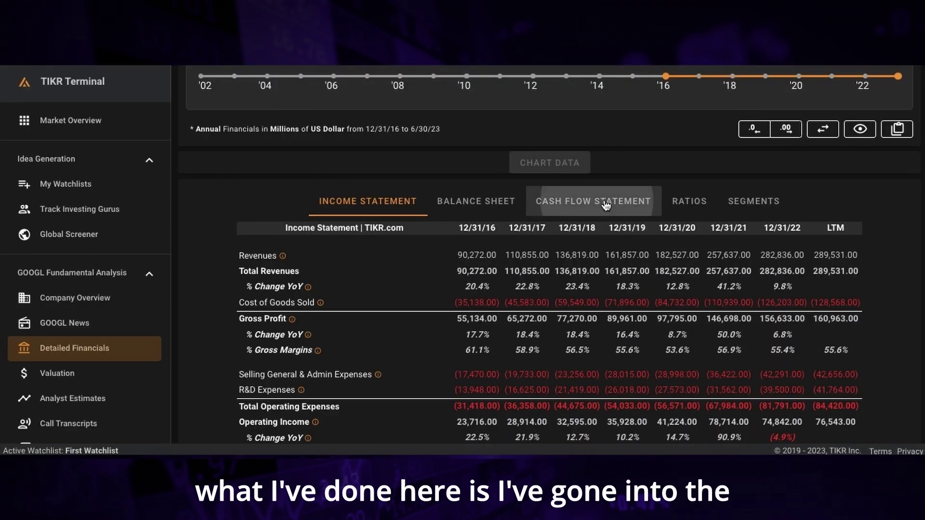
- Examine Alphabet's capital expenditure in the cash flow statement and the maintenance CapEx calculation on GuruFocus's Earnings Power Value page
scroll(634, 241, "down", 7)
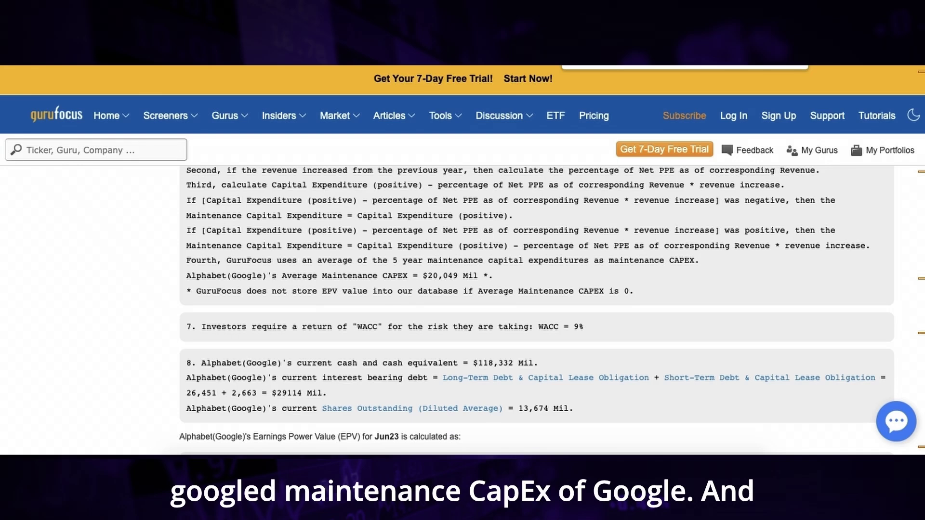
scroll(524, 212, "up", 15)
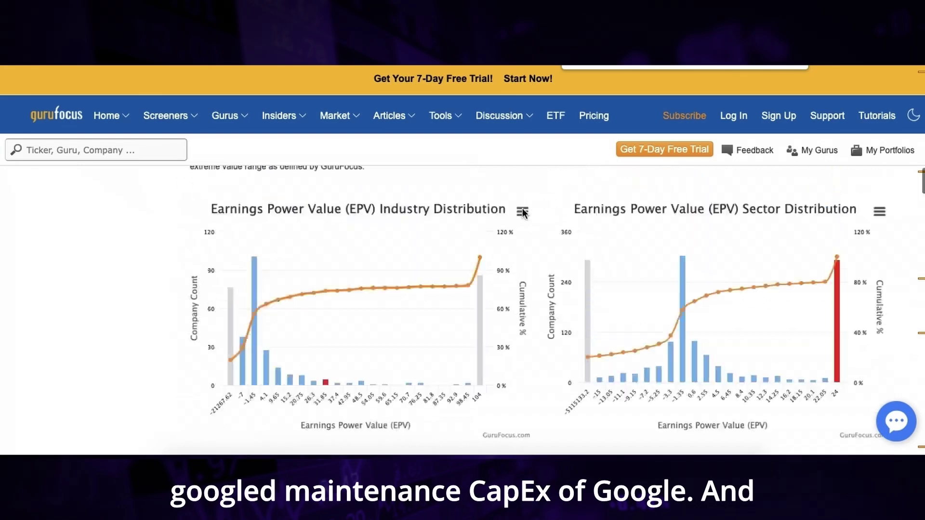
scroll(522, 212, "up", 12)
scroll(523, 212, "down", 9)
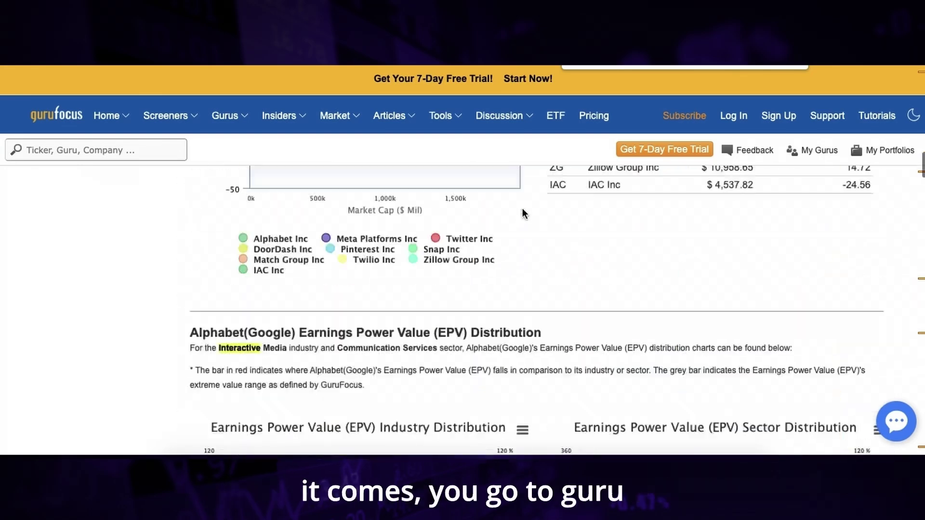
scroll(524, 212, "up", 20)
scroll(315, 232, "down", 5)
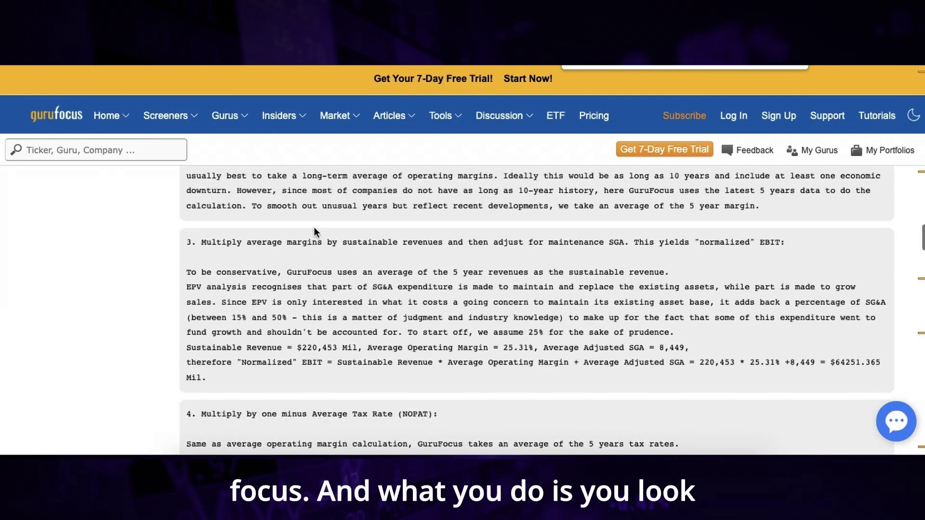
scroll(314, 228, "up", 8)
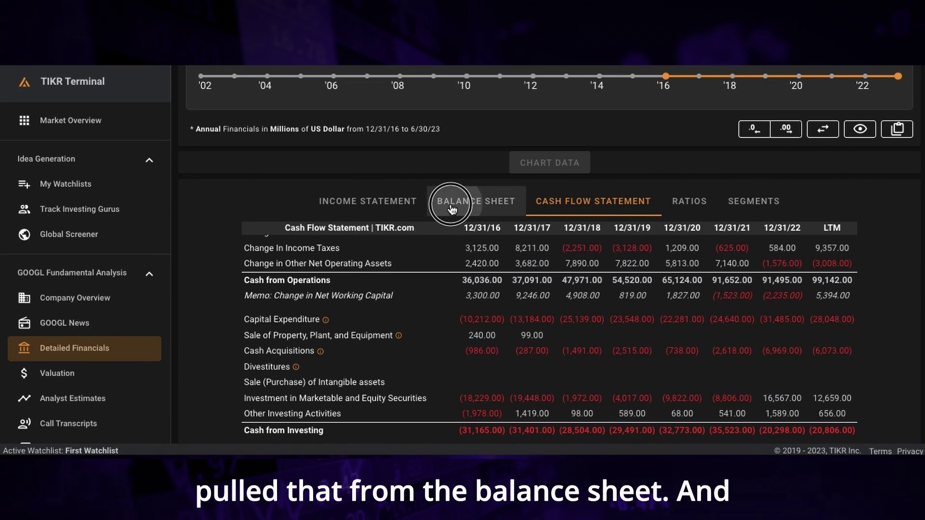
- Open Alphabet's balance sheet in TIKR and look up total cash and short-term investments and total debt
left_click(476, 201)
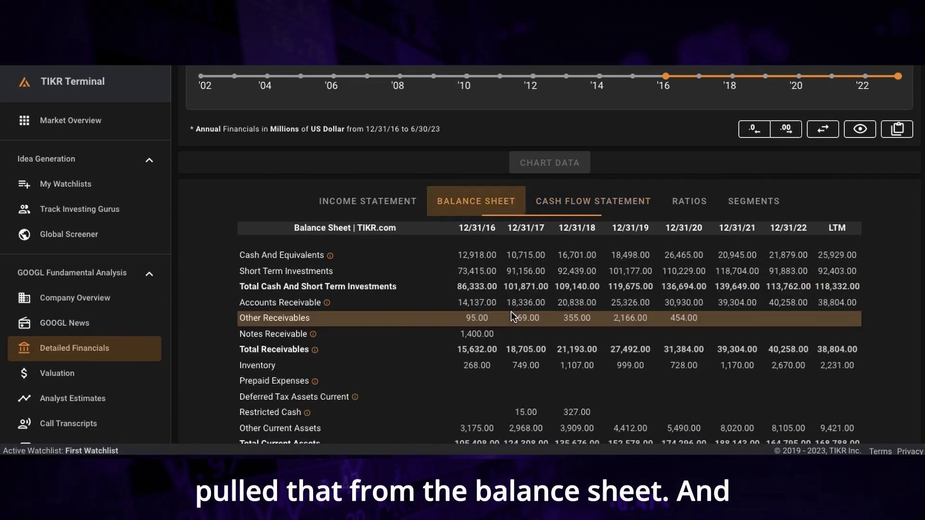
scroll(712, 299, "down", 15)
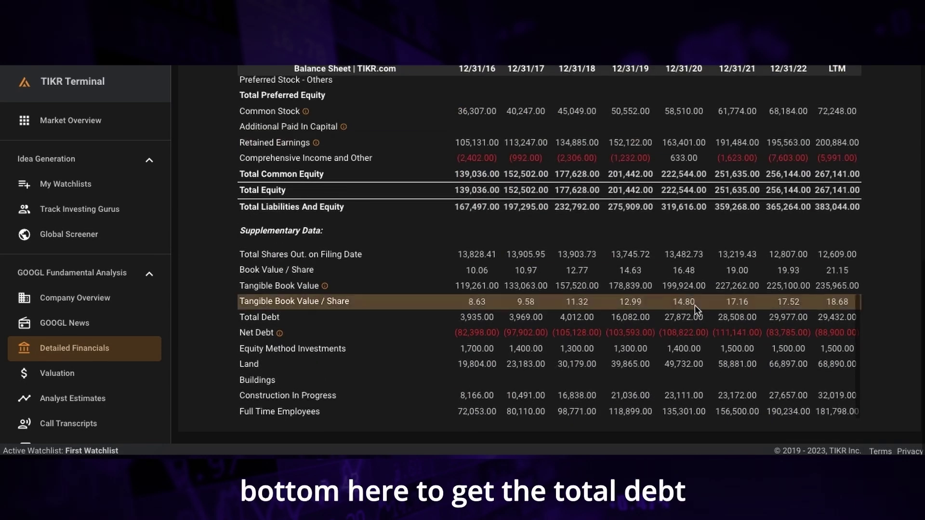
scroll(685, 285, "up", 15)
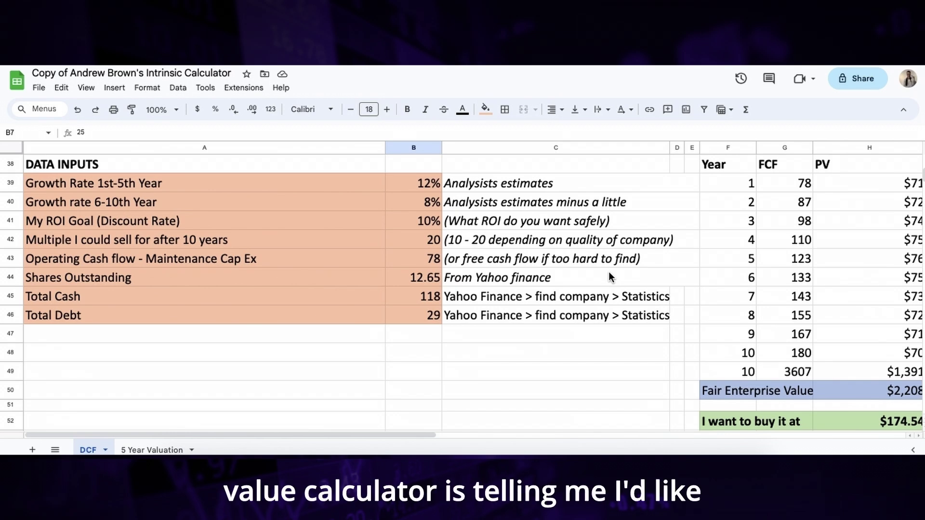
- Check the DCF sheet's yearly present values and buy price in the intrinsic calculator, and open the 5 Year Valuation sheet
scroll(615, 282, "right", 5)
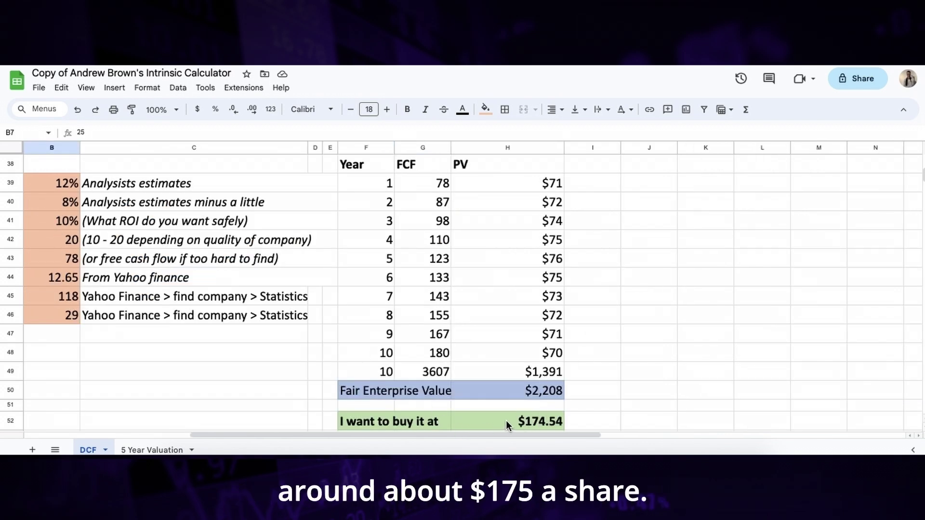
scroll(505, 420, "left", 5)
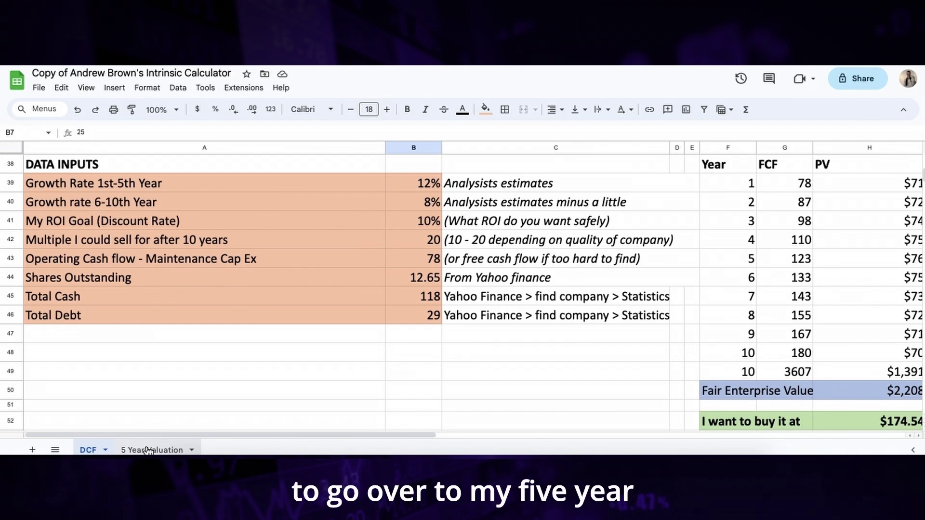
left_click(148, 450)
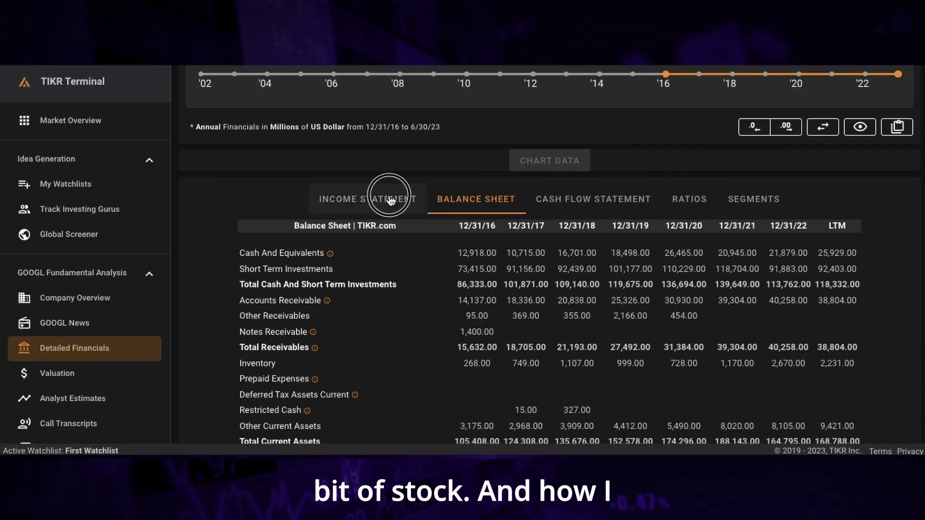
- Switch to TIKR and review the lower rows of Alphabet's income statement
left_click(370, 215)
scroll(441, 357, "down", 15)
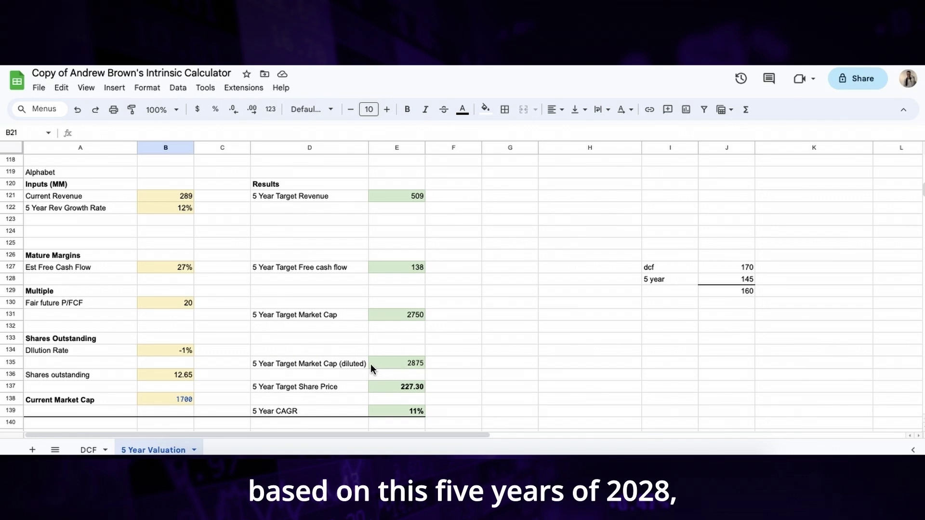
- In the 5 Year Valuation sheet, inspect the diluted 5-year target market cap formula and the dcf and 5 year prices
left_click(398, 363)
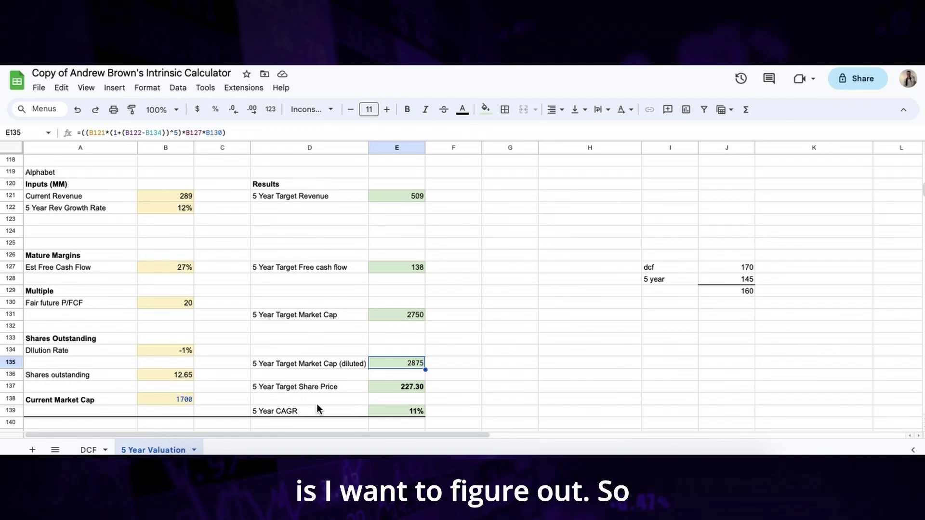
left_click(733, 268)
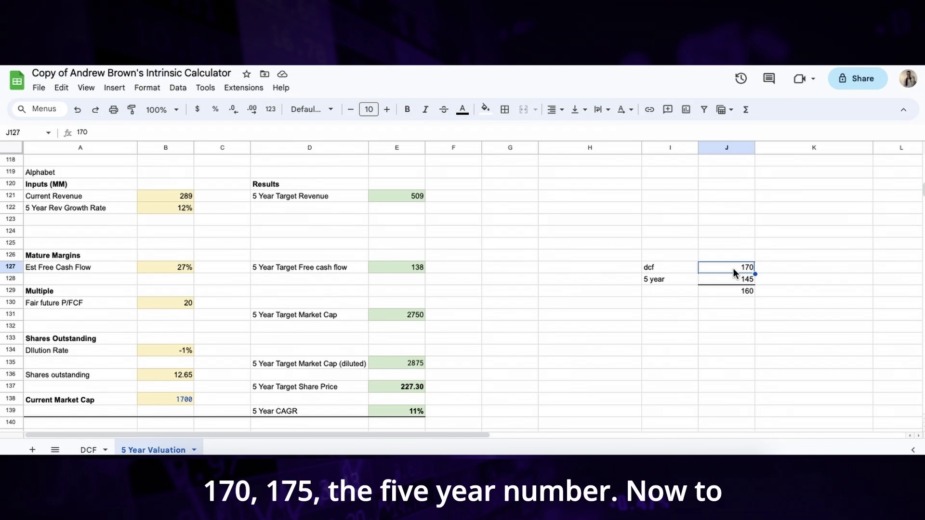
left_click(724, 280)
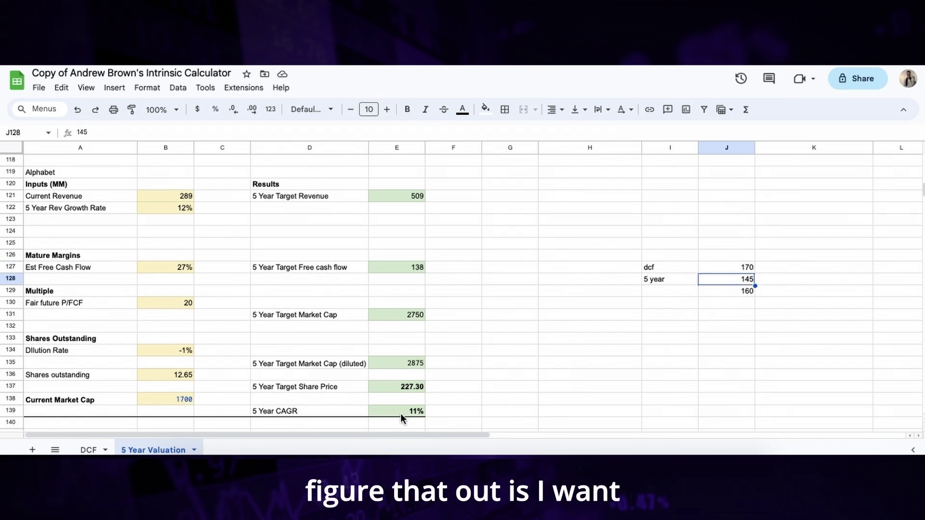
- Set Alphabet's current market cap in B138 to 1800 to test the 5-year CAGR
left_click(174, 402)
type("1800")
key("Return")
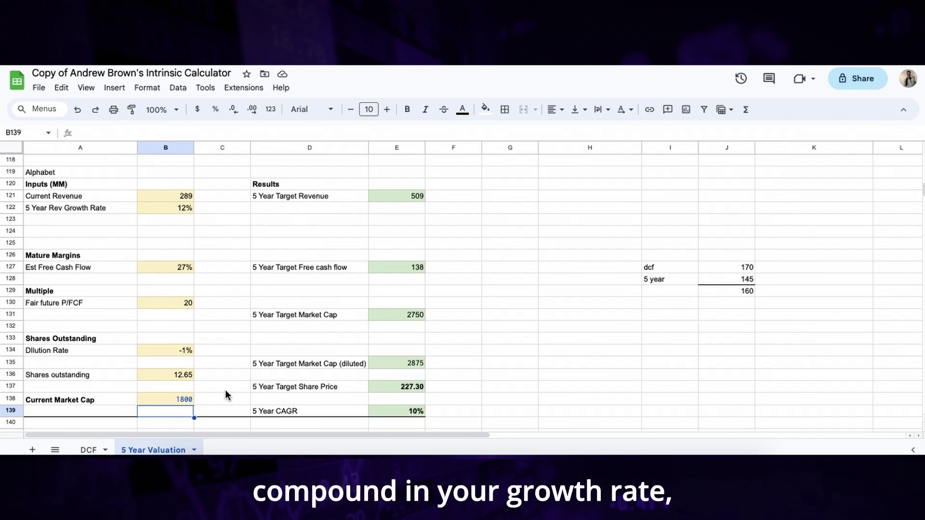
- Try a current market cap of 1000 in B138 of Alphabet's 5-year valuation
left_click(183, 404)
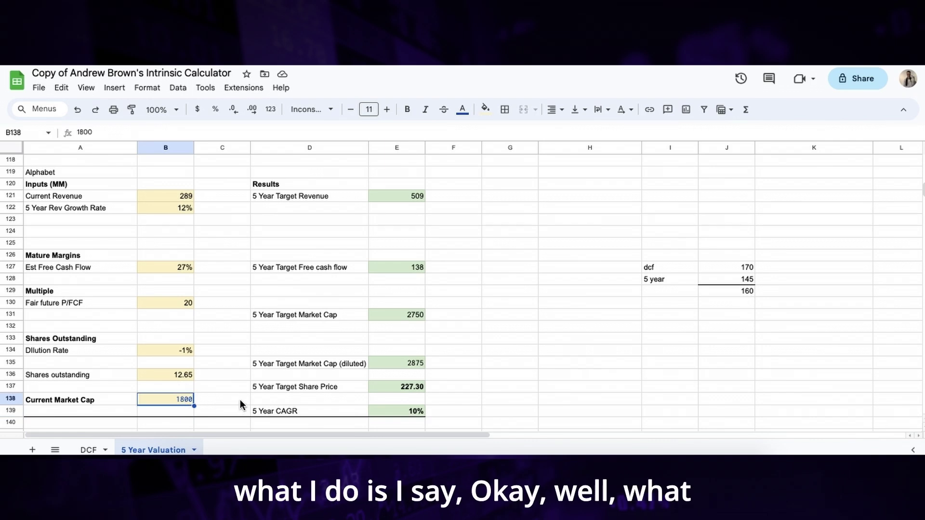
type("100")
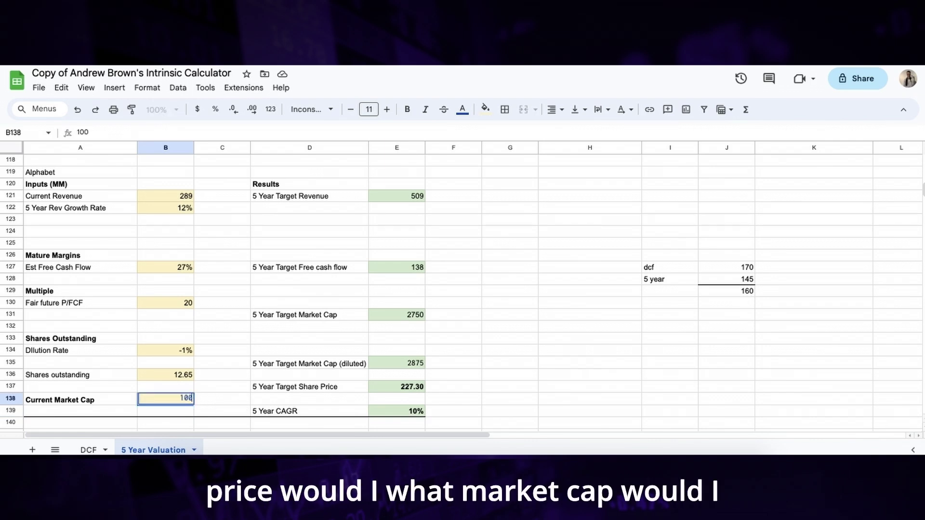
type("0")
key("Return")
- Set Alphabet's current market cap in B138 to 1100
left_click(179, 402)
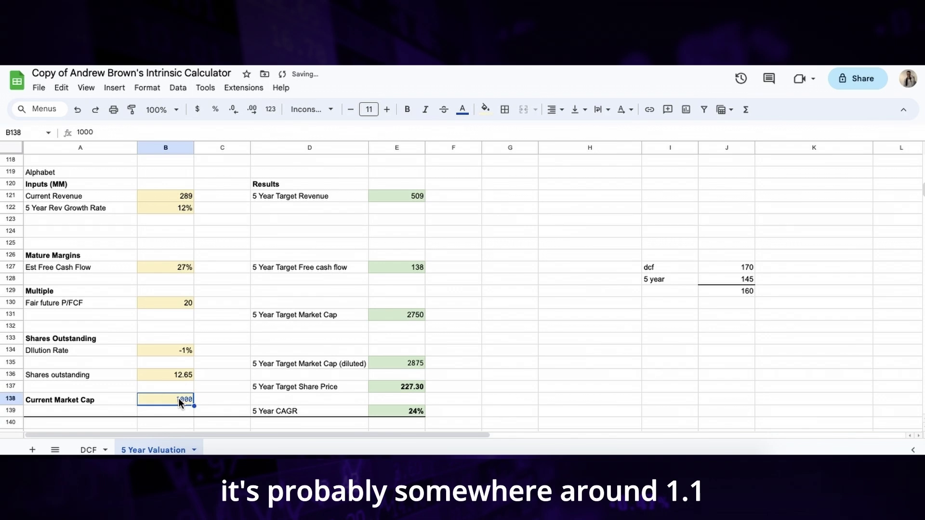
type("1100")
key("Return")
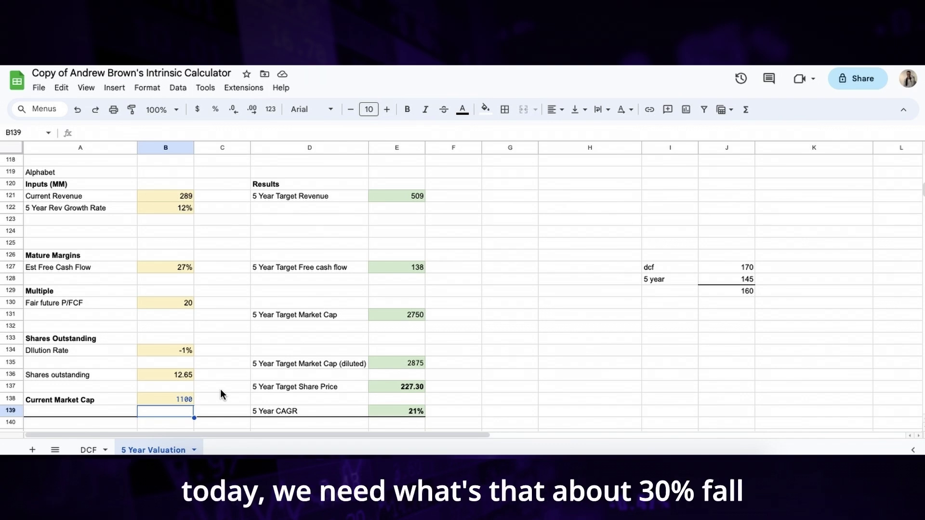
- On the DCF sheet, set My ROI Goal (Discount Rate) to 22% and check the recalculated buy price
left_click(93, 451)
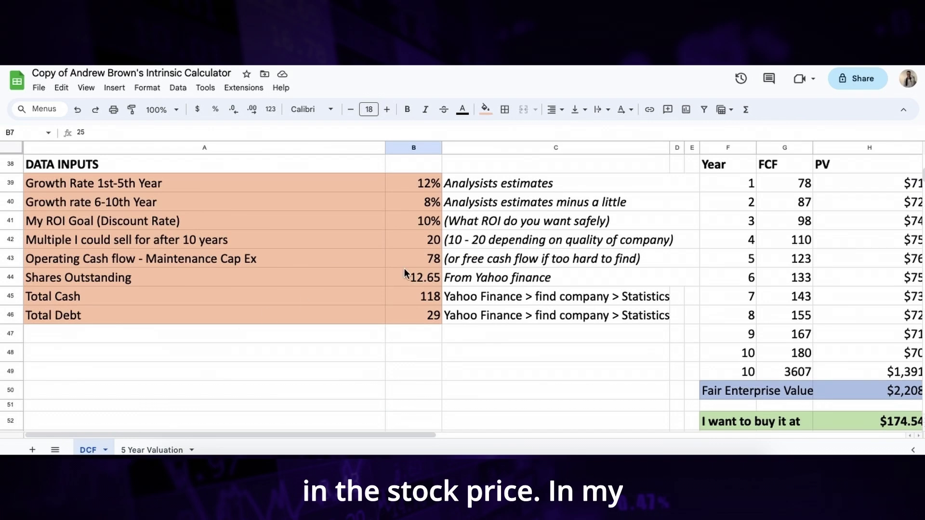
left_click(423, 222)
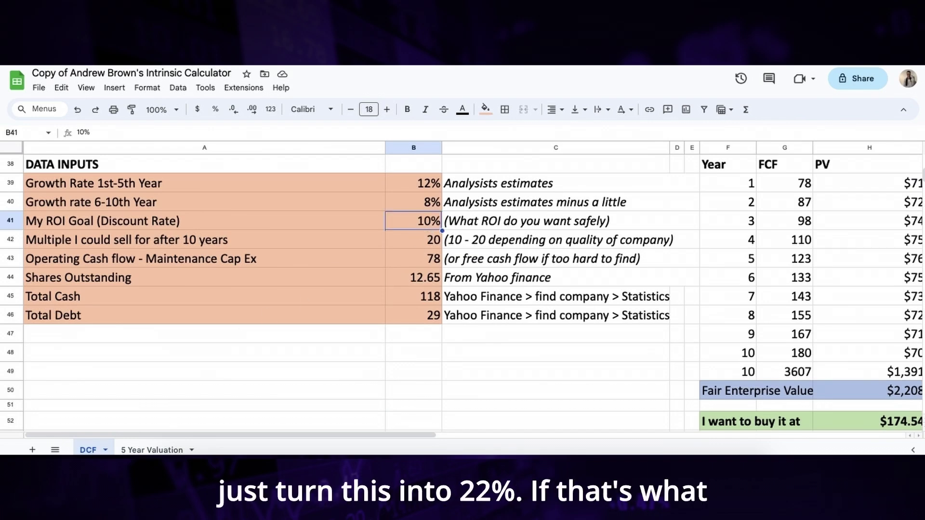
type("22")
key("Return")
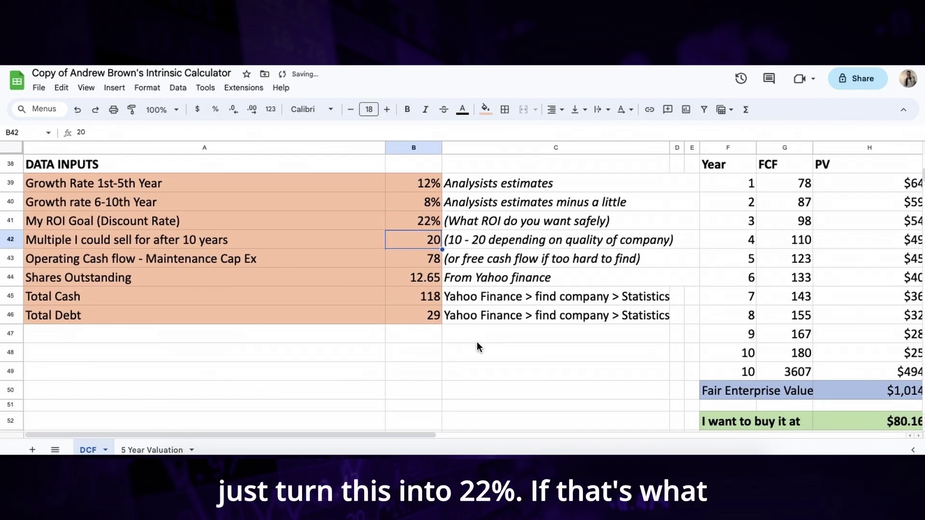
scroll(444, 375, "right", 5)
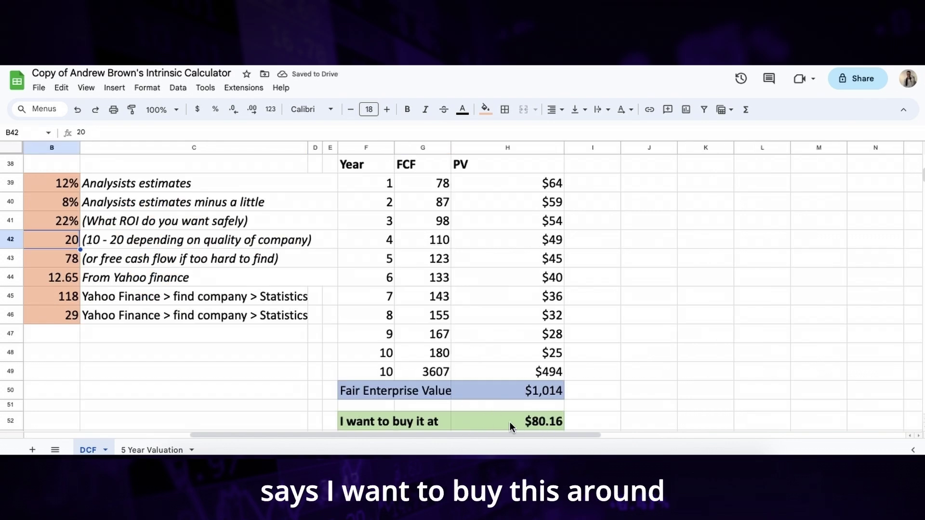
scroll(517, 421, "left", 5)
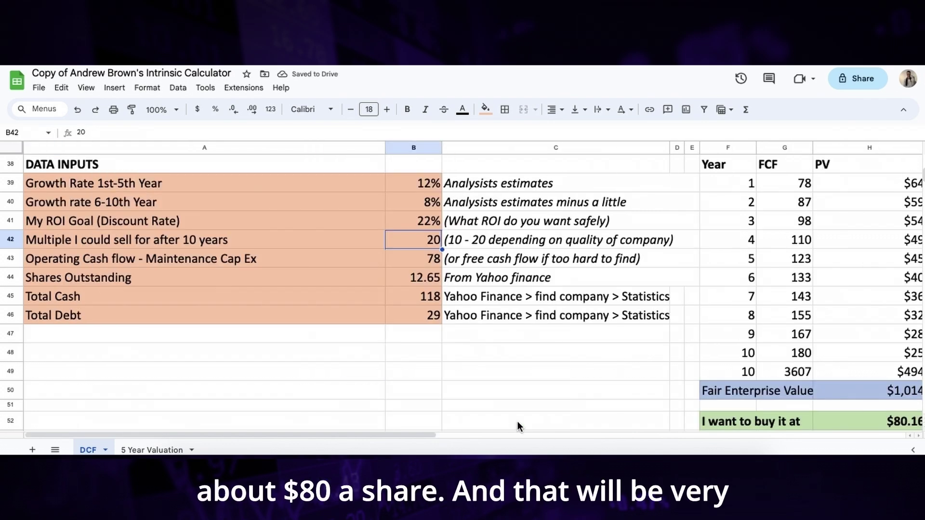
- Return to the 5 Year Valuation sheet with Alphabet's market cap inputs
left_click(137, 449)
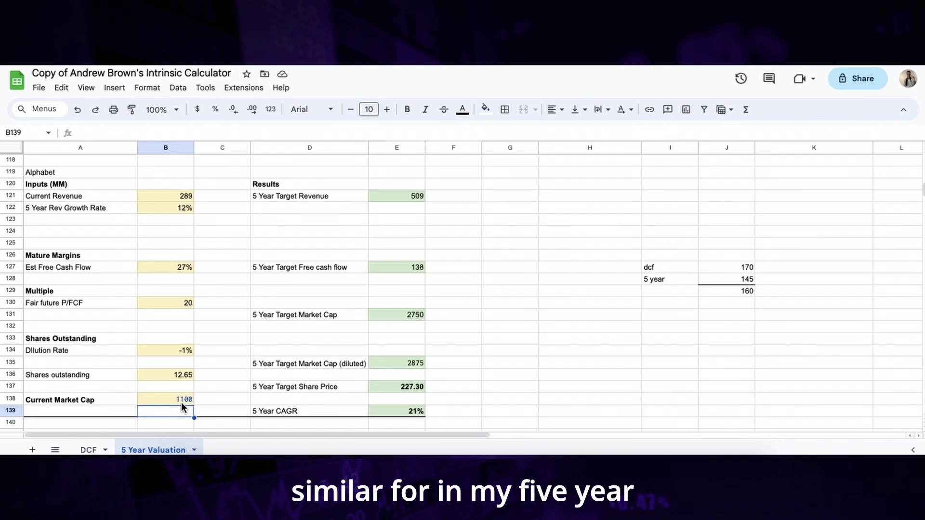